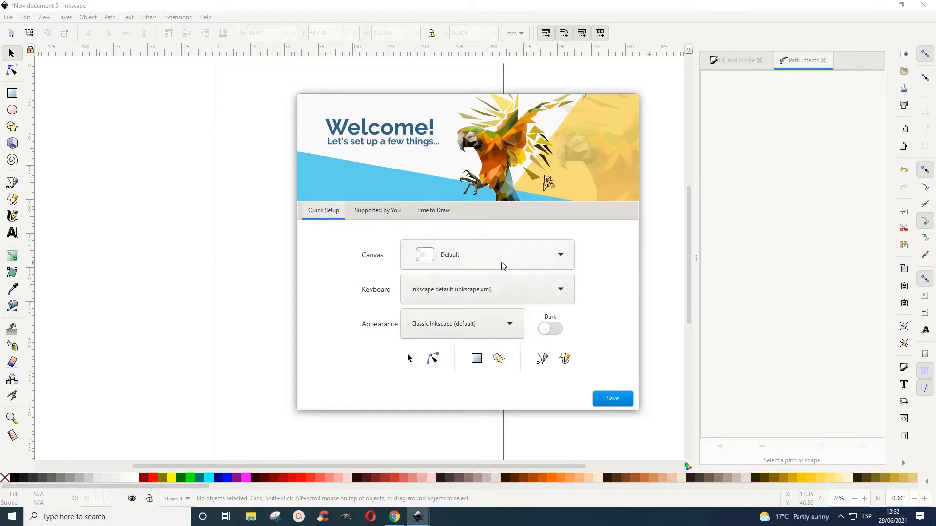
- Set the canvas to Default and the keyboard layout to Inkscape default (inkscape.xml) in the quick setup
{"action": "left_click", "coordinate": [564, 260]}
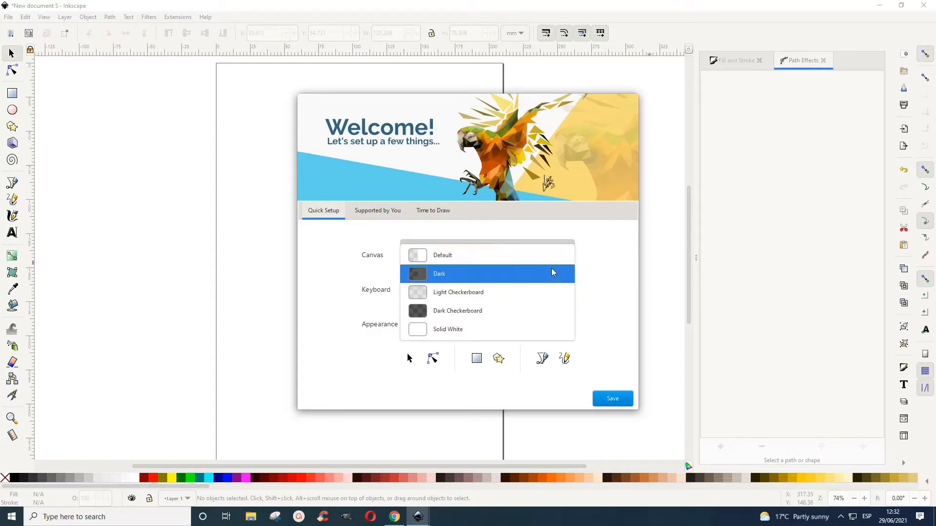
{"action": "left_click", "coordinate": [553, 256]}
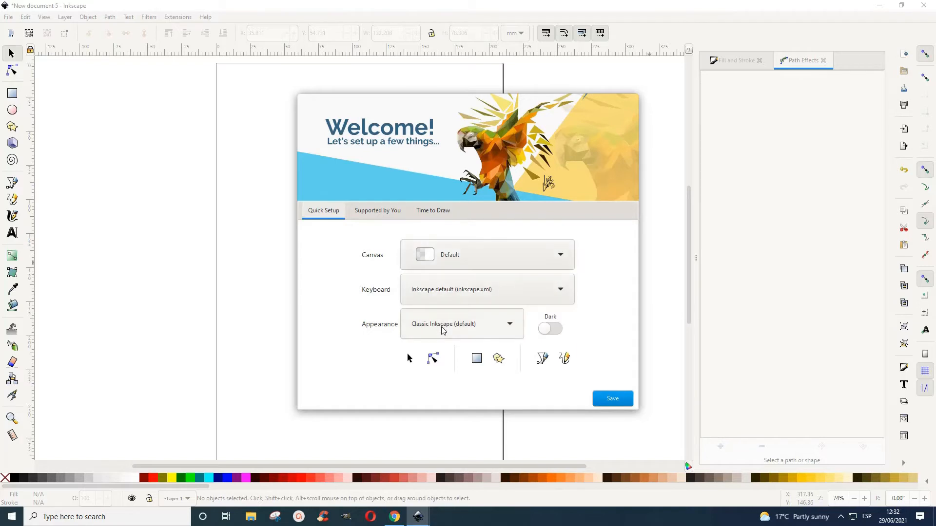
{"action": "left_click", "coordinate": [557, 291]}
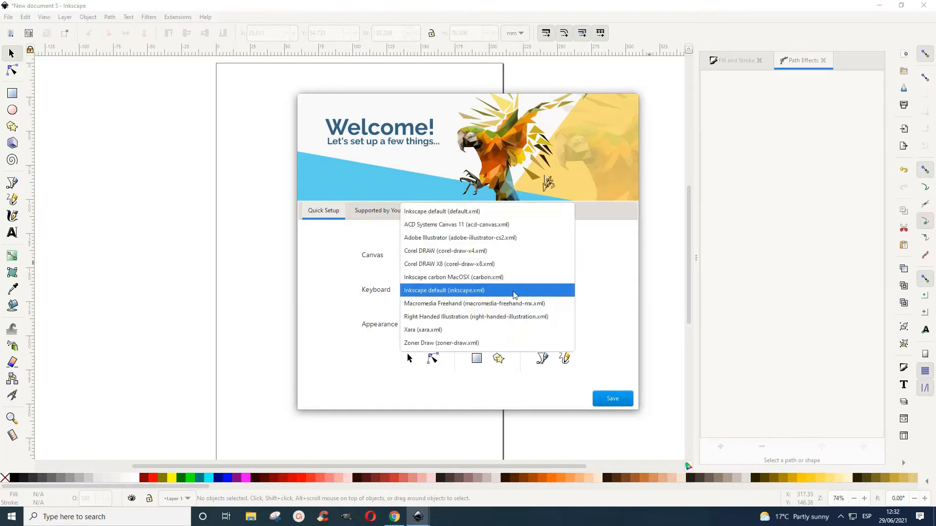
{"action": "left_click", "coordinate": [480, 293]}
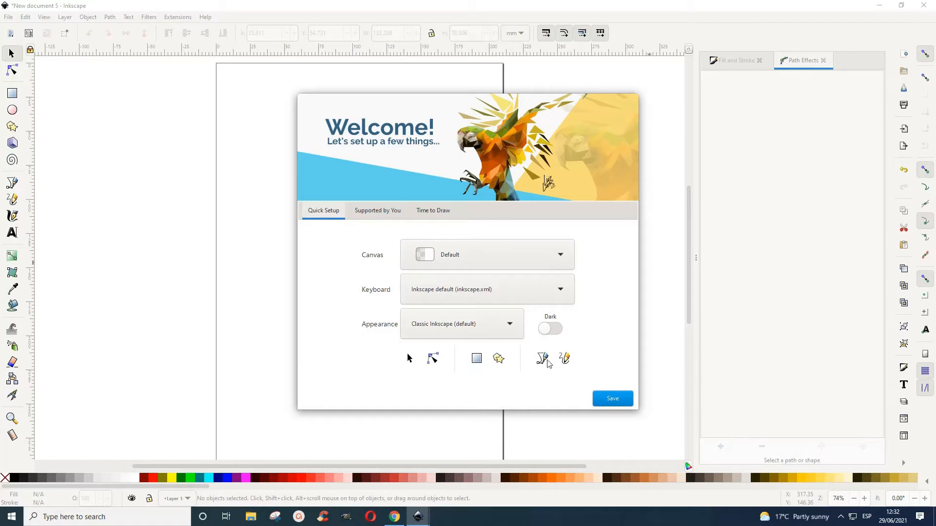
- Try the Classic Symbolic appearance and the dark theme, restoring Classic Inkscape (default) with dark mode off
{"action": "left_click", "coordinate": [512, 329]}
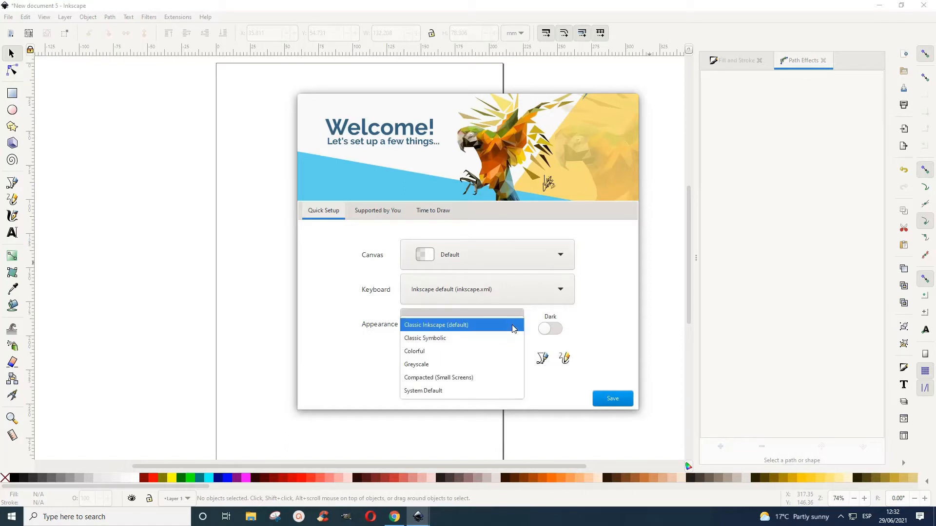
{"action": "left_click", "coordinate": [458, 346]}
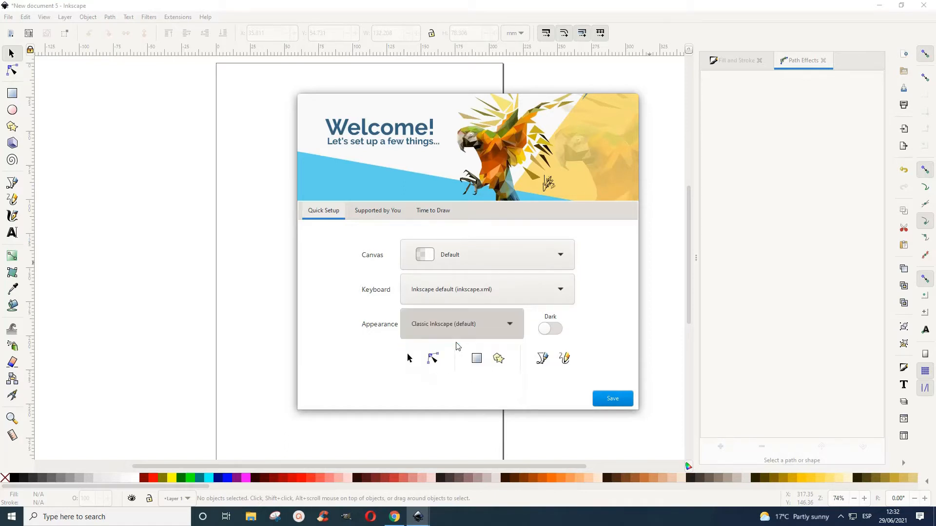
{"action": "left_click", "coordinate": [509, 325]}
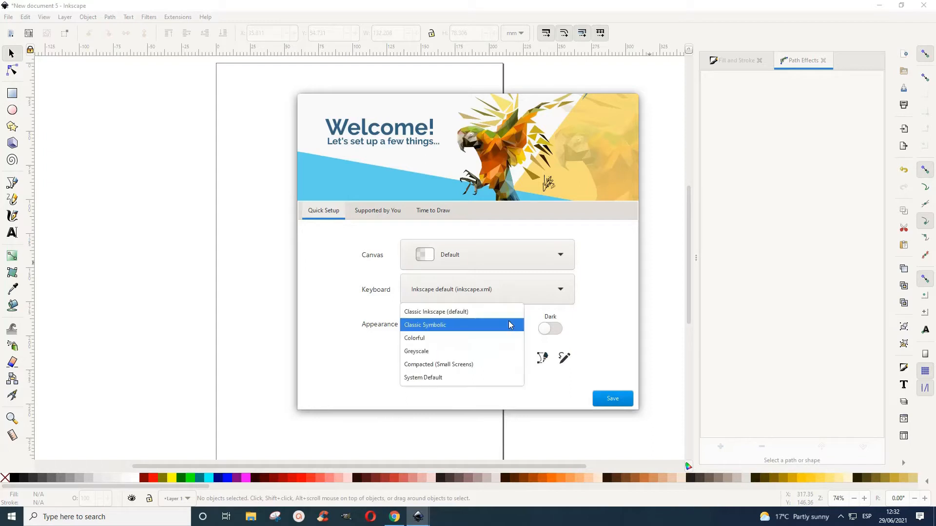
{"action": "left_click", "coordinate": [464, 312]}
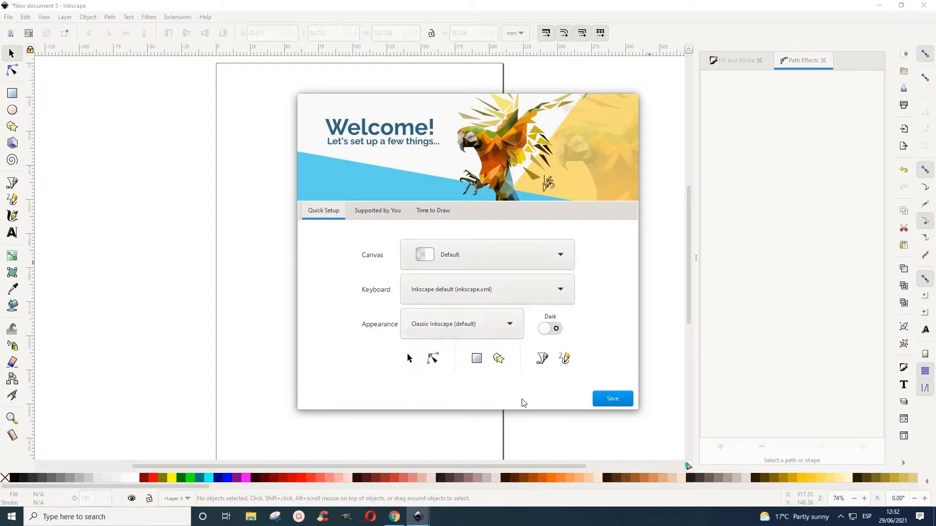
{"action": "left_click", "coordinate": [556, 330]}
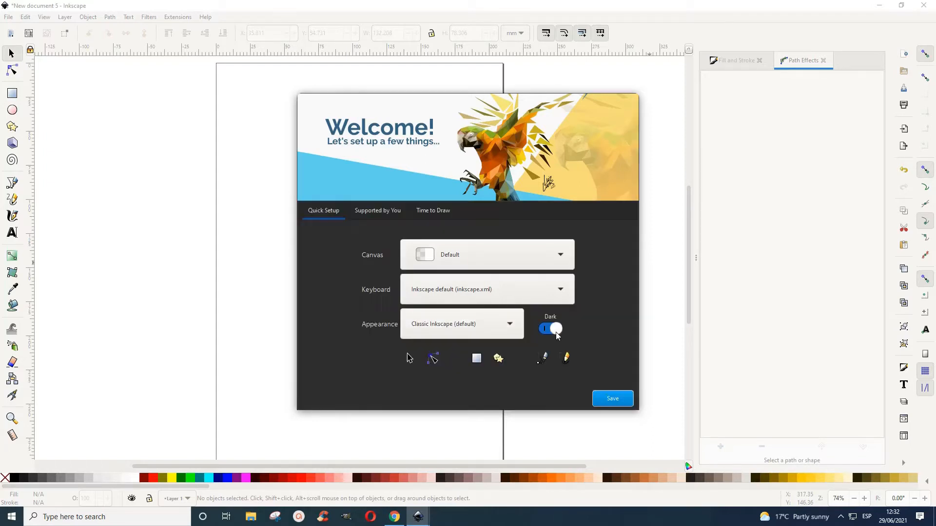
{"action": "left_click", "coordinate": [546, 330]}
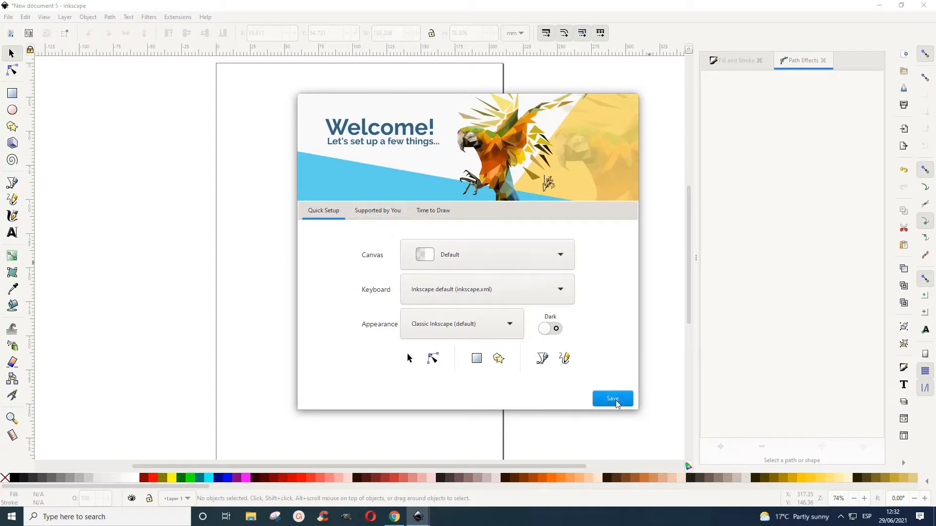
- Examine the welcome screen's Supported by You page, the Print, Screen, Video, Social and Other document templates, and the existing files list
{"action": "left_click", "coordinate": [377, 214]}
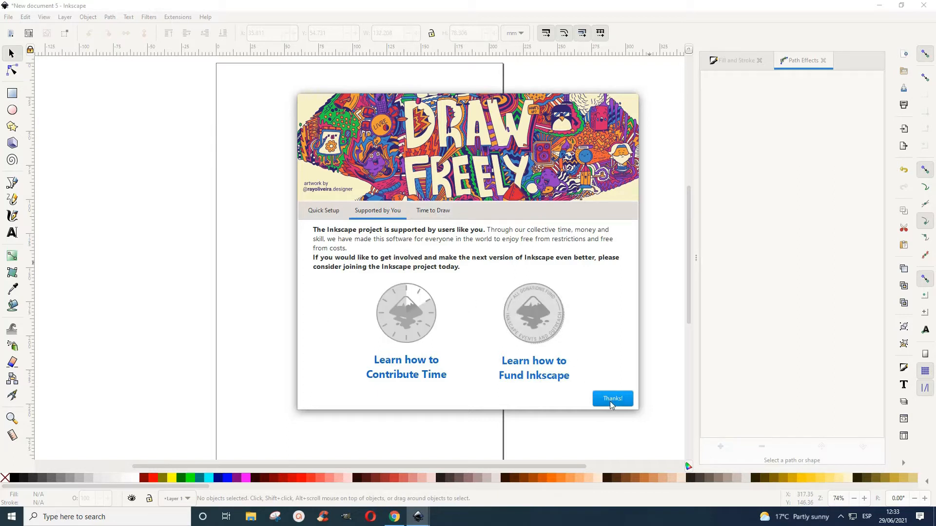
{"action": "left_click", "coordinate": [430, 211]}
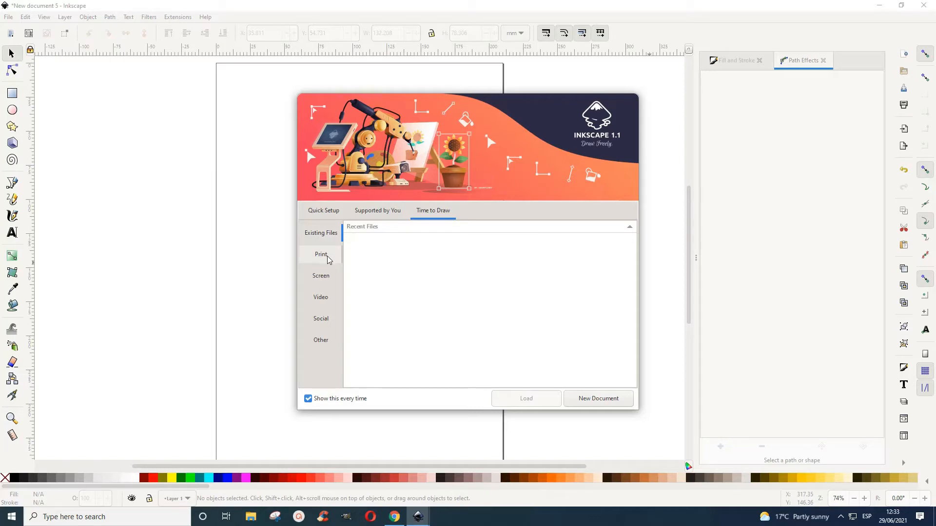
{"action": "left_click", "coordinate": [328, 259]}
{"action": "scroll", "coordinate": [498, 341], "scroll_direction": "down", "scroll_amount": 5}
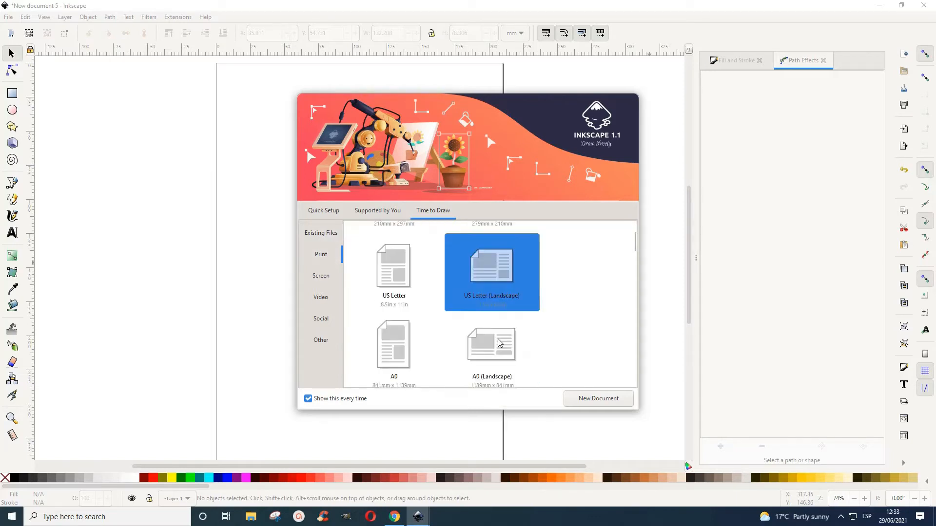
{"action": "scroll", "coordinate": [497, 342], "scroll_direction": "down", "scroll_amount": 4}
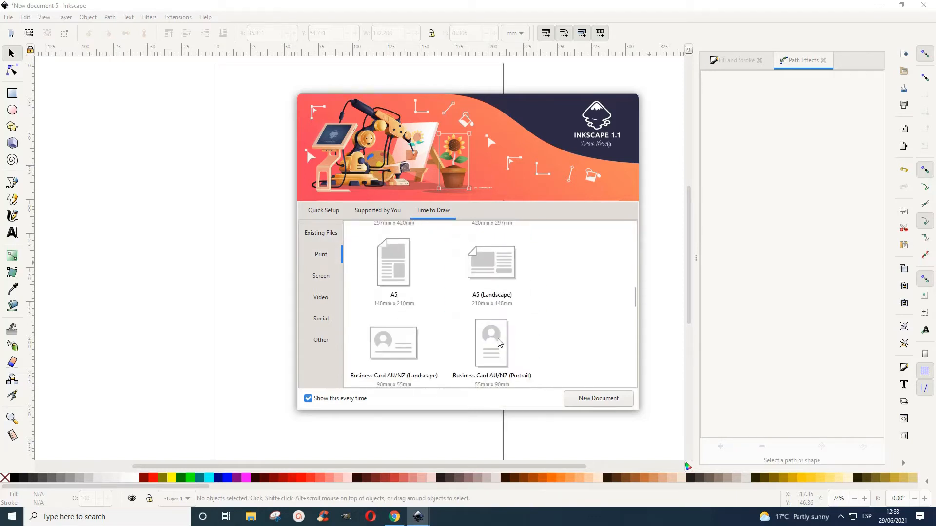
{"action": "scroll", "coordinate": [498, 342], "scroll_direction": "up", "scroll_amount": 5}
{"action": "scroll", "coordinate": [497, 342], "scroll_direction": "up", "scroll_amount": 5}
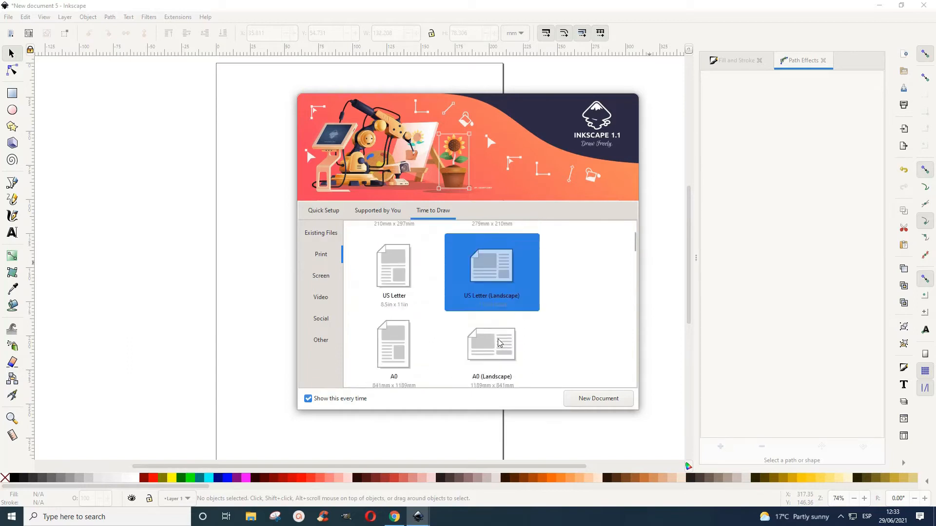
{"action": "left_click", "coordinate": [325, 278]}
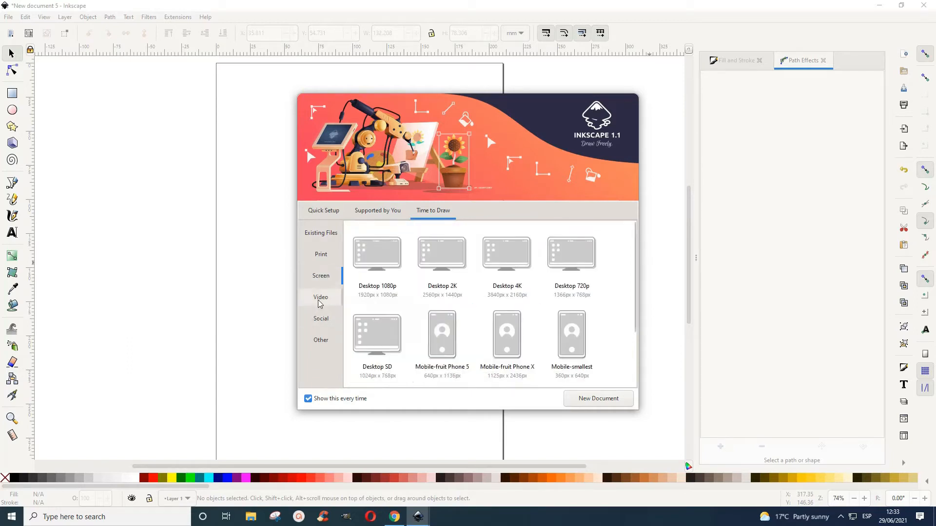
{"action": "left_click", "coordinate": [320, 299]}
{"action": "left_click", "coordinate": [320, 328]}
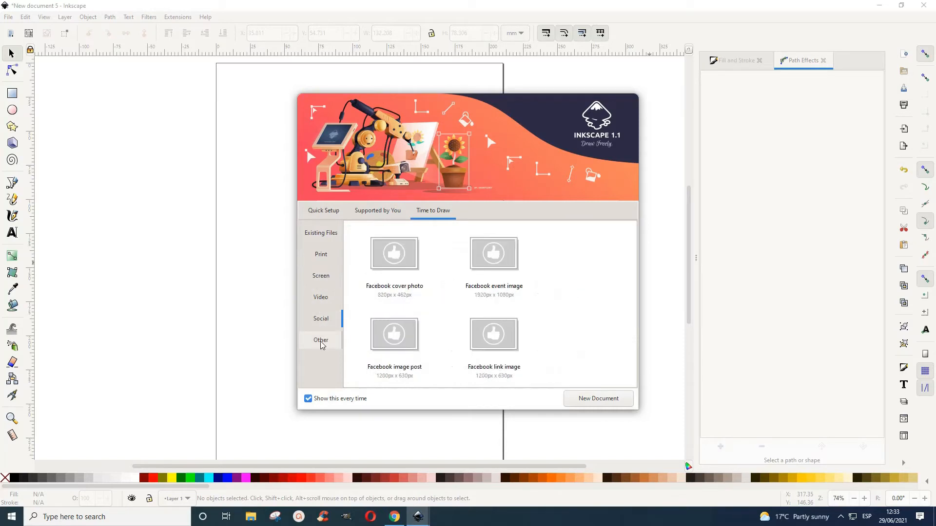
{"action": "left_click", "coordinate": [320, 341]}
{"action": "left_click", "coordinate": [335, 244]}
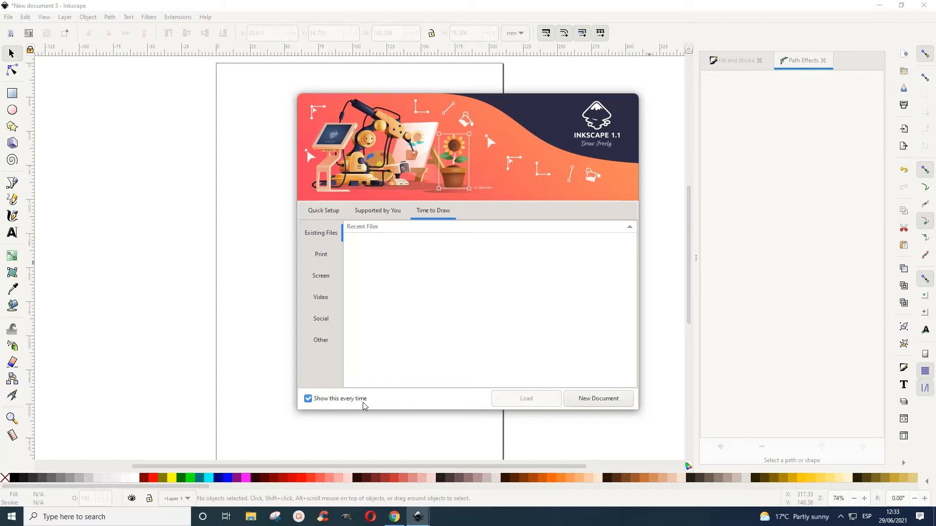
- Create a new blank document from the welcome screen
{"action": "left_click", "coordinate": [597, 398]}
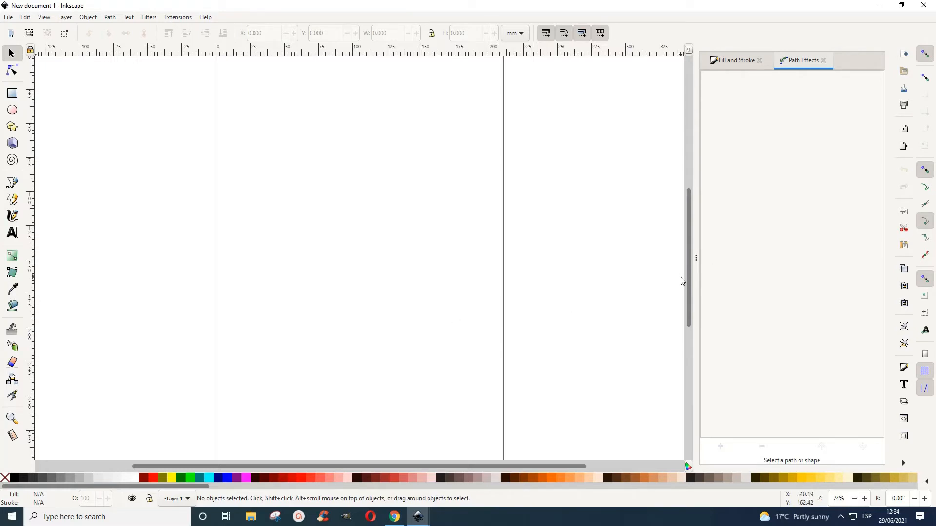
{"action": "mouse_move", "coordinate": [691, 259]}
{"action": "left_mouse_down"}
{"action": "mouse_move", "coordinate": [695, 243]}
{"action": "mouse_move", "coordinate": [693, 254]}
{"action": "left_mouse_up"}
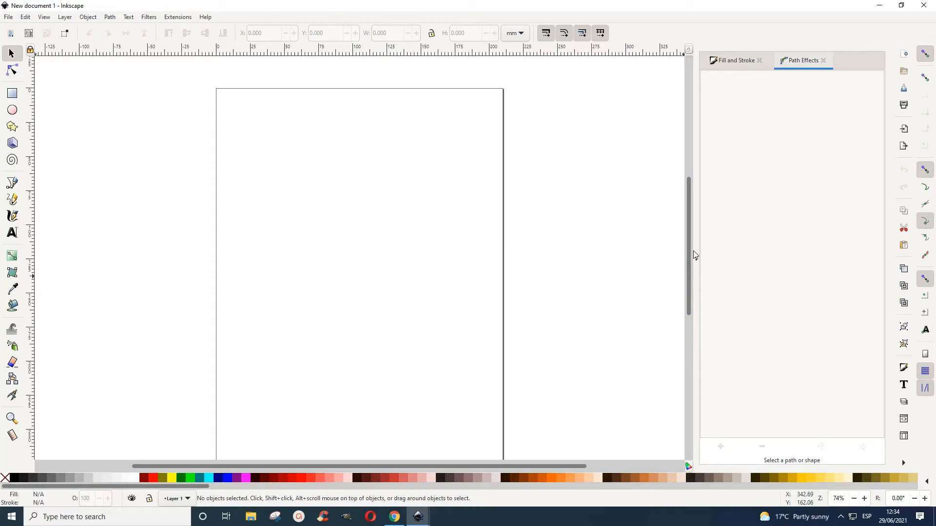
- Draw a rectangle about 145 by 78 mm in the upper part of the page and fill it with yellow
{"action": "left_click", "coordinate": [13, 94]}
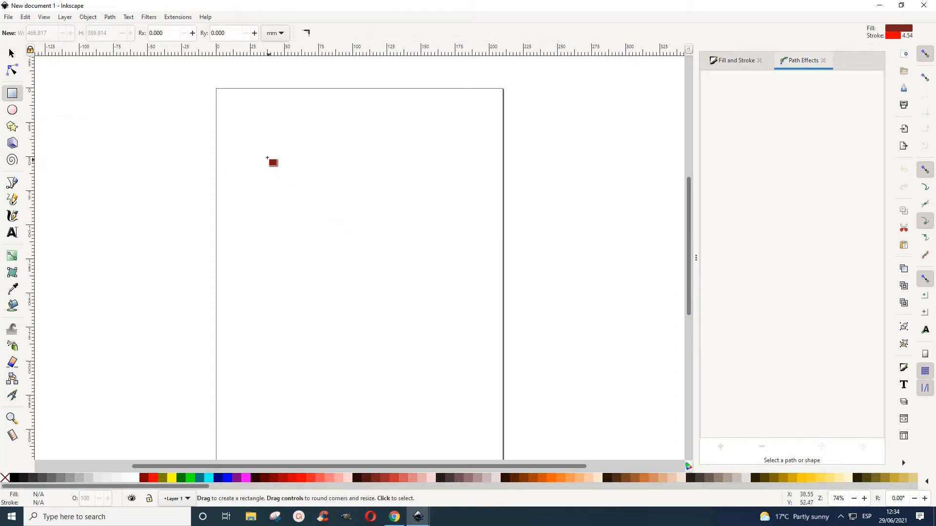
{"action": "left_click_drag", "start_coordinate": [267, 157], "coordinate": [465, 264]}
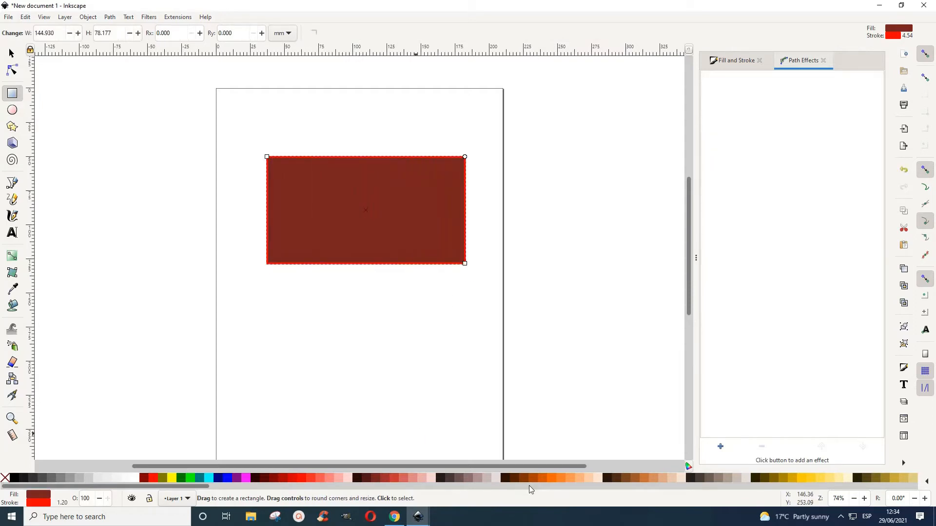
{"action": "left_click", "coordinate": [816, 479]}
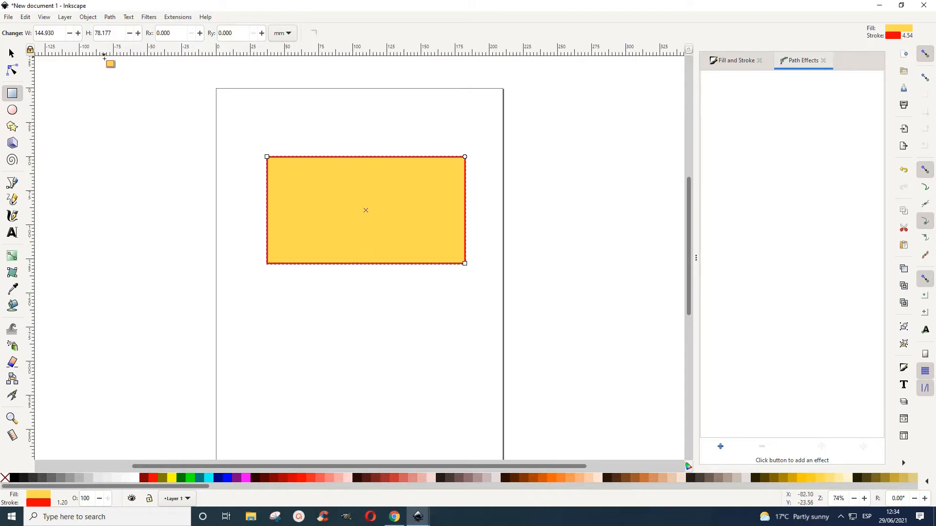
- Convert the yellow rectangle to a path
{"action": "left_click", "coordinate": [110, 17]}
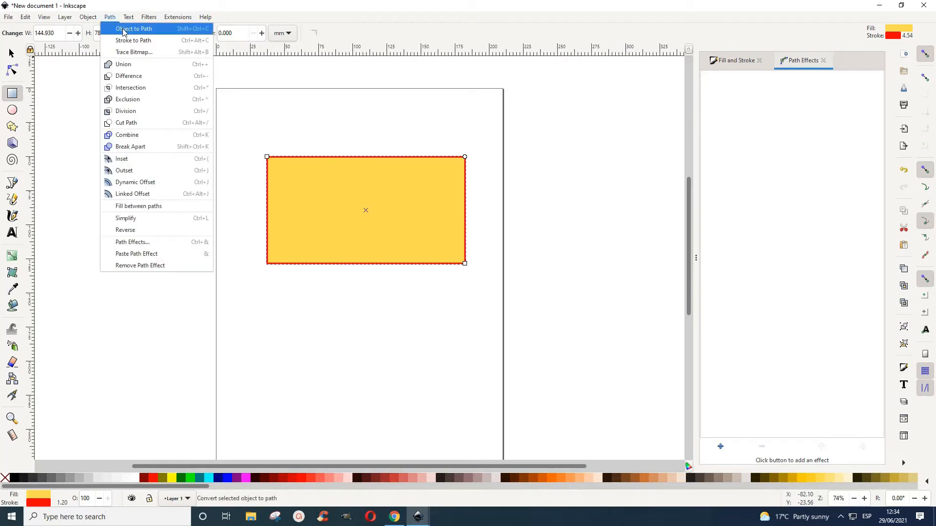
{"action": "left_click", "coordinate": [123, 29]}
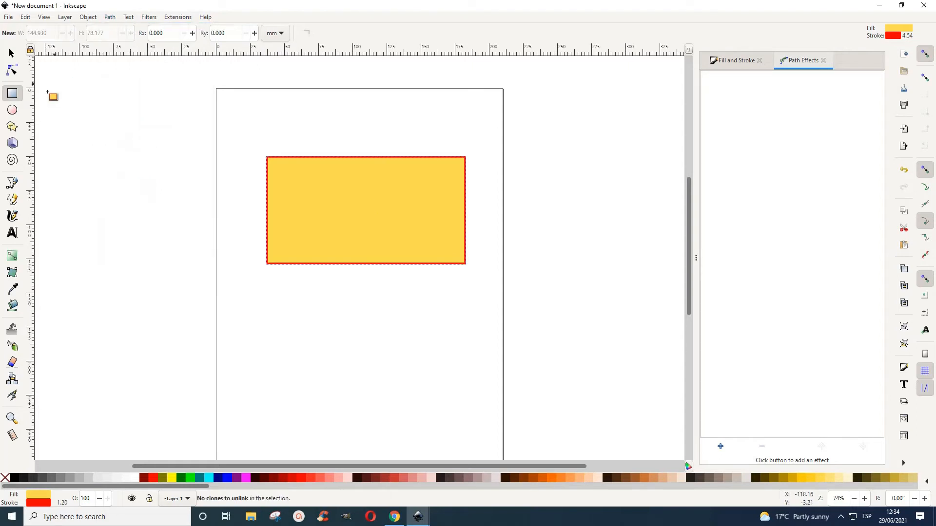
- Copy the rectangle path's upper-left, upper-right and lower-right corner nodes, and clear the node selection
{"action": "left_click", "coordinate": [18, 75]}
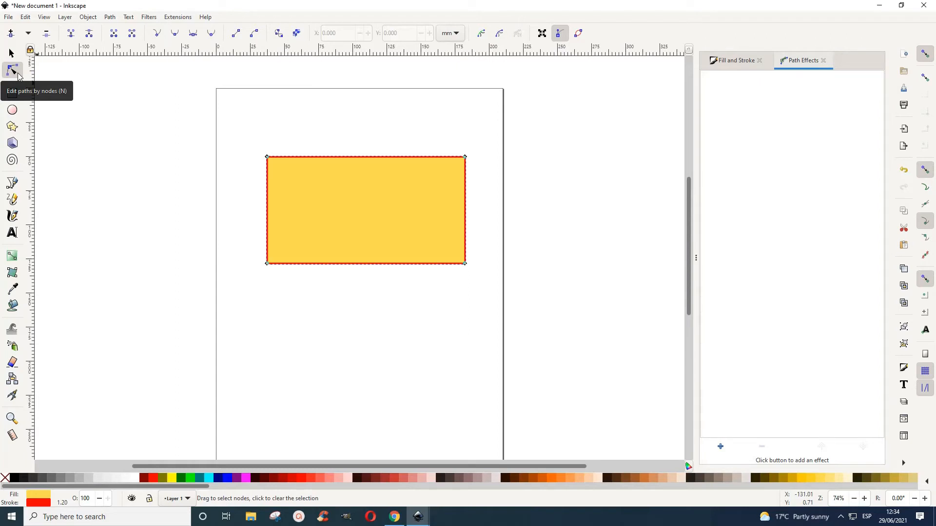
{"action": "left_click", "coordinate": [268, 158]}
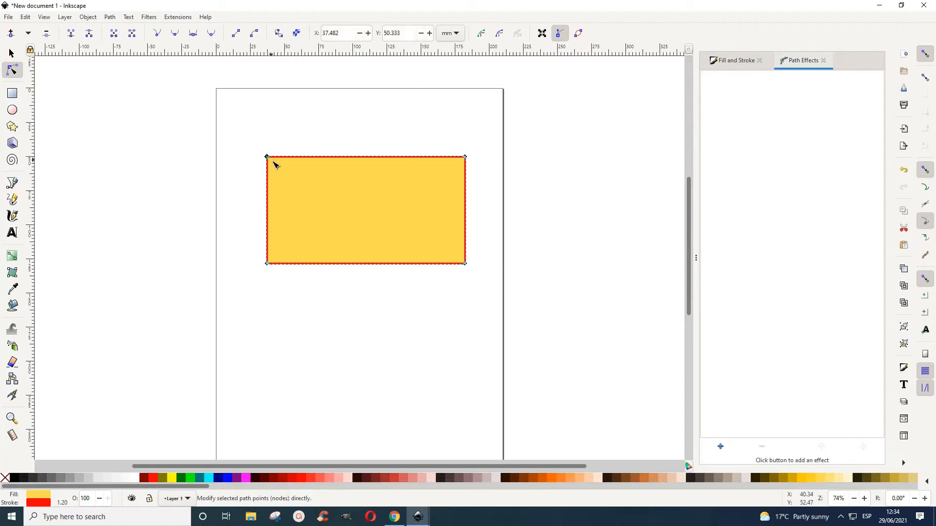
{"action": "left_click", "coordinate": [465, 158], "text": "shift"}
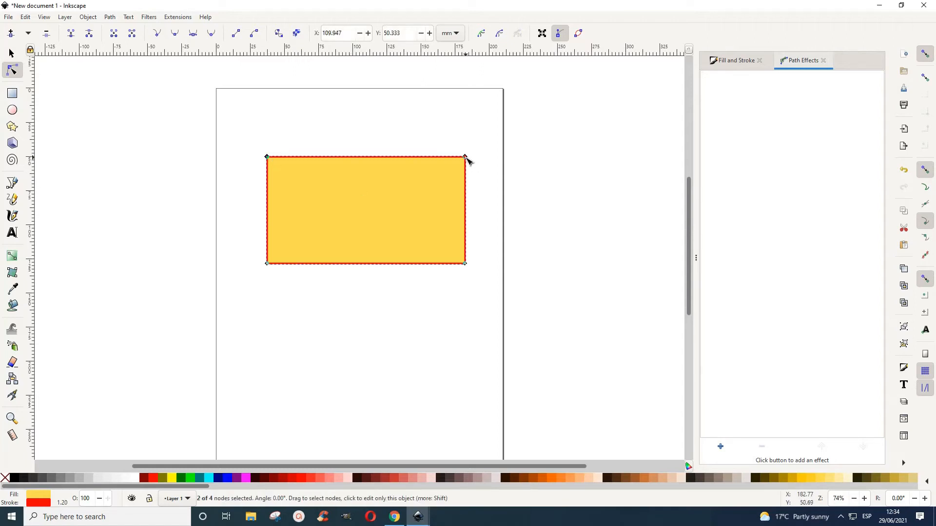
{"action": "left_click", "coordinate": [465, 264], "text": "shift"}
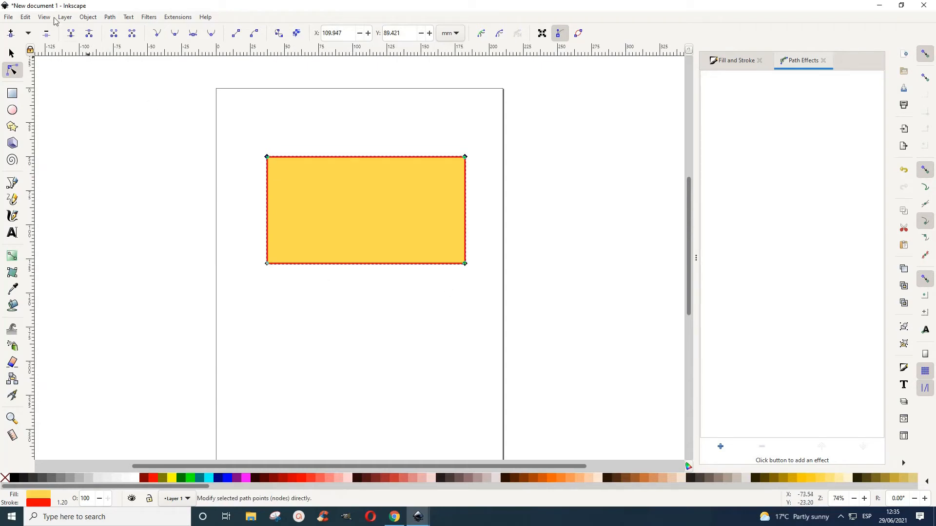
{"action": "left_click", "coordinate": [25, 17]}
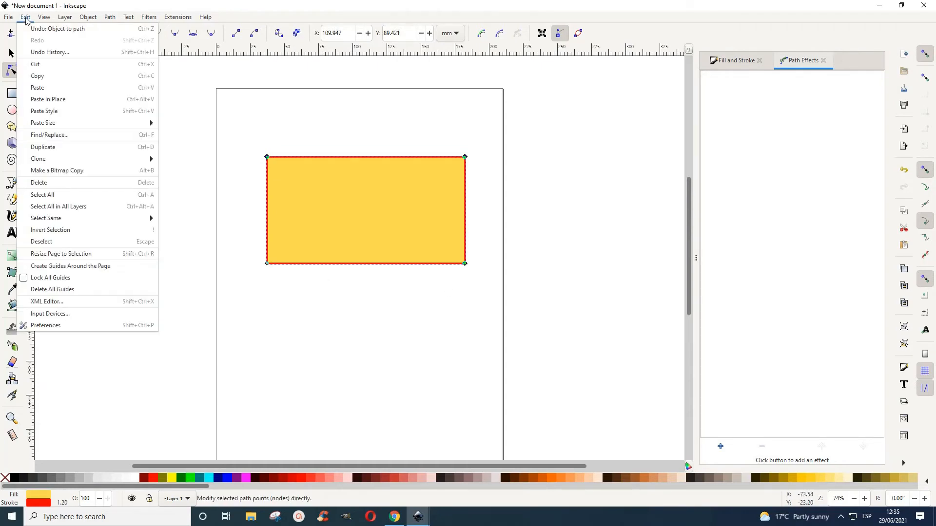
{"action": "left_click", "coordinate": [36, 81]}
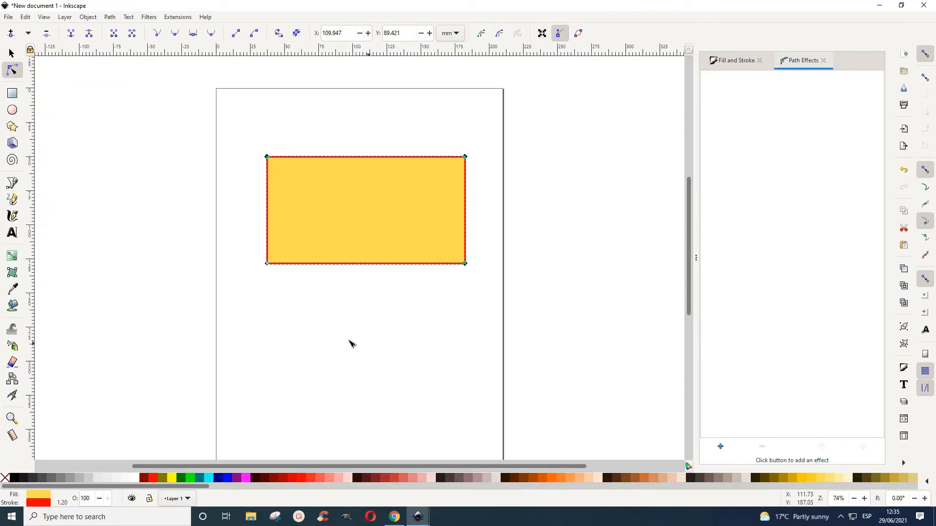
{"action": "left_click", "coordinate": [486, 376]}
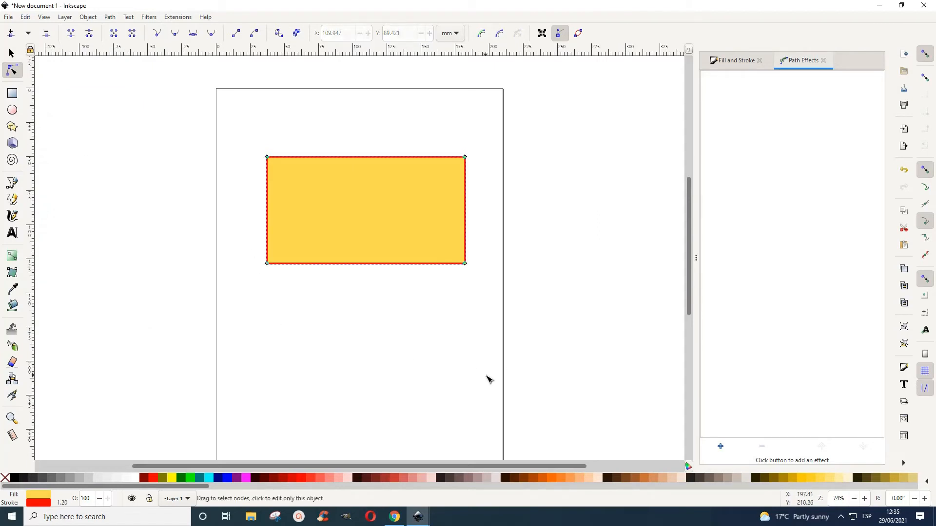
- Paste the three copied nodes into the rectangle's path
{"action": "left_click", "coordinate": [30, 18]}
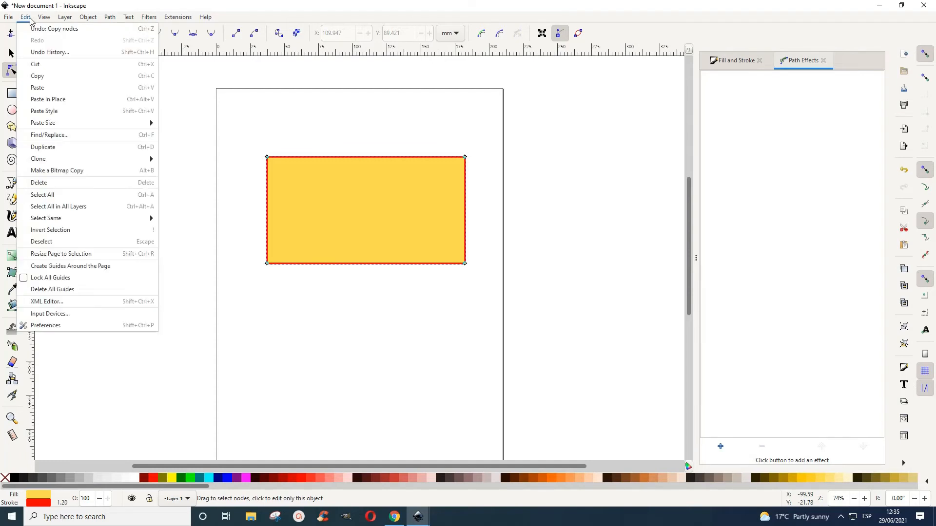
{"action": "left_click", "coordinate": [44, 89]}
{"action": "left_click_drag", "start_coordinate": [89, 88], "coordinate": [101, 149]}
- Move the whole path, with the rectangle and pasted triangle, to about X -83 mm, Y 14 mm so both parts are in view
{"action": "left_click", "coordinate": [11, 53]}
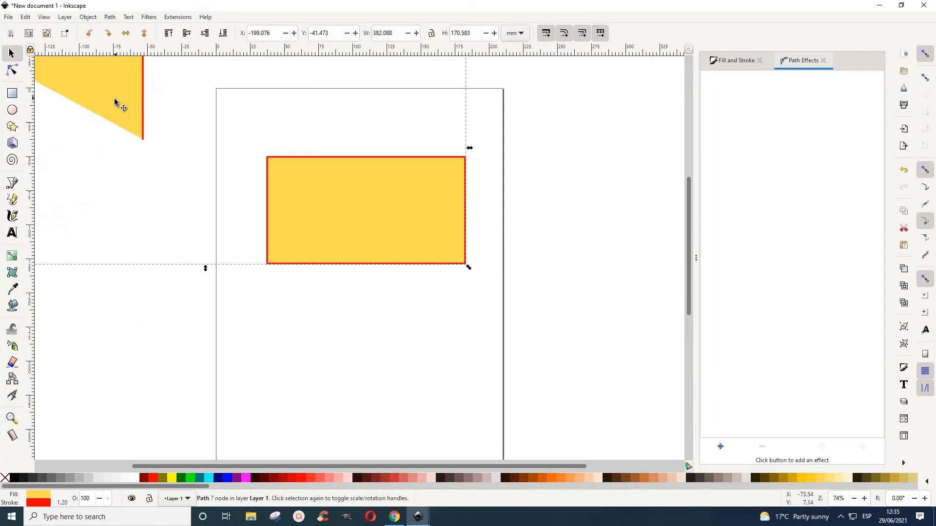
{"action": "left_click_drag", "start_coordinate": [126, 105], "coordinate": [184, 188]}
{"action": "left_click_drag", "start_coordinate": [320, 184], "coordinate": [284, 169]}
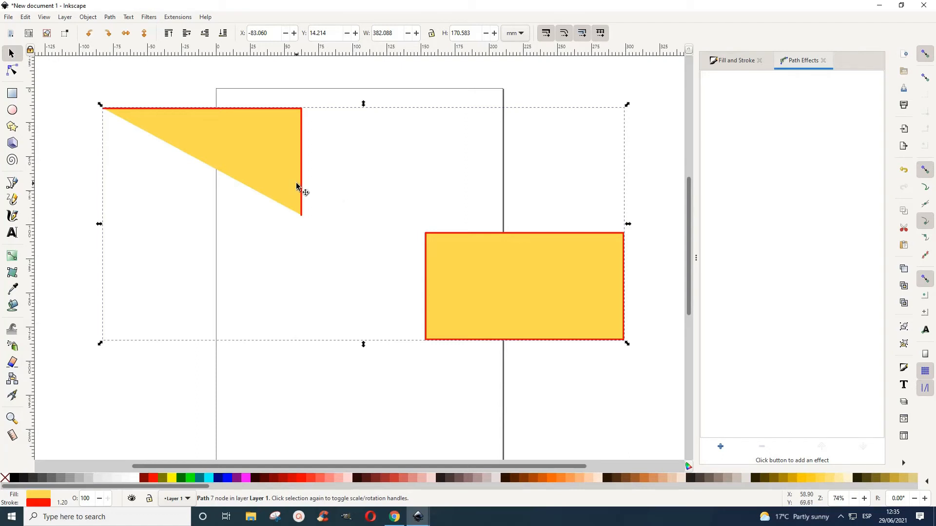
- Break the combined path apart, and place the rectangle in the page's upper part and the triangle in its lower part
{"action": "left_click", "coordinate": [110, 17]}
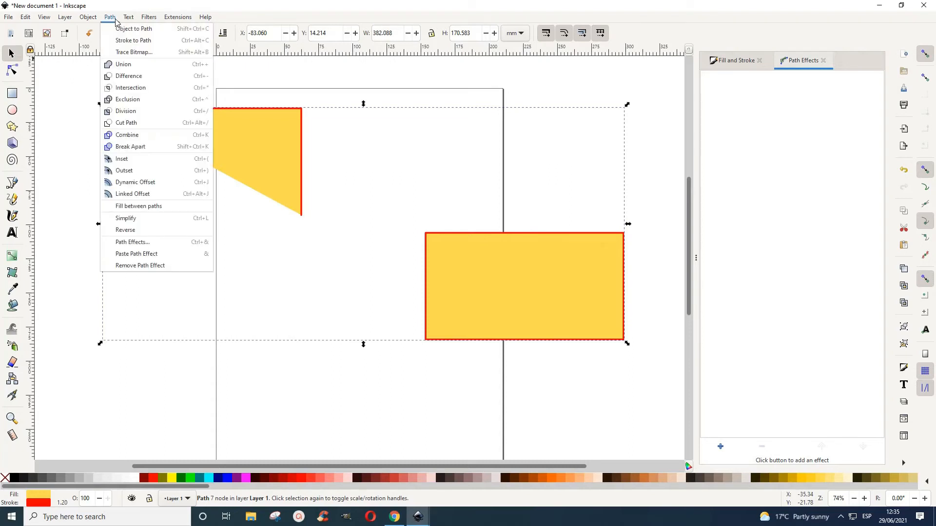
{"action": "left_click", "coordinate": [146, 152]}
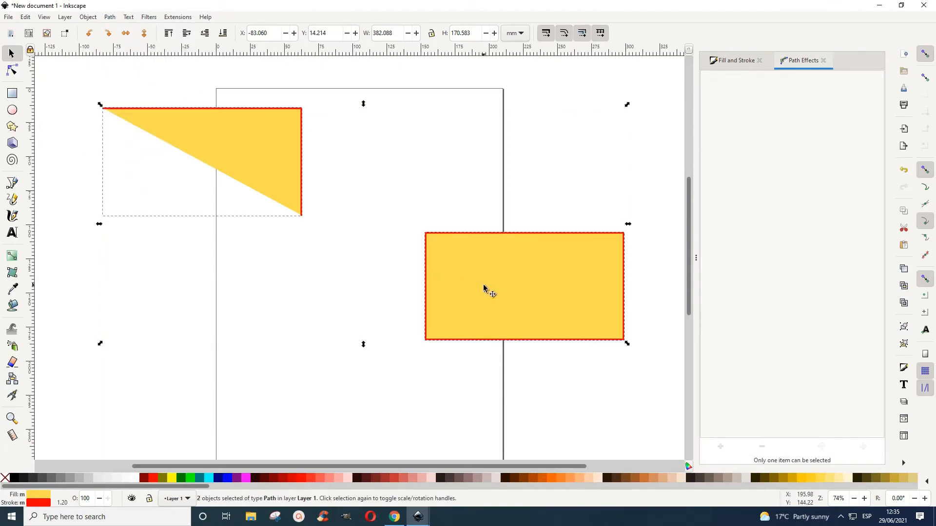
{"action": "left_click", "coordinate": [559, 390]}
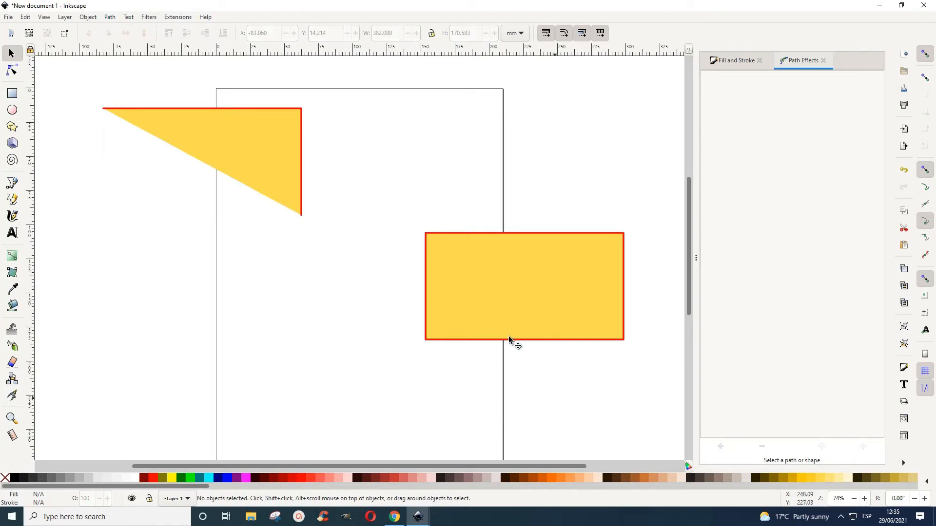
{"action": "left_click_drag", "start_coordinate": [525, 334], "coordinate": [535, 233]}
{"action": "left_click_drag", "start_coordinate": [277, 189], "coordinate": [252, 191]}
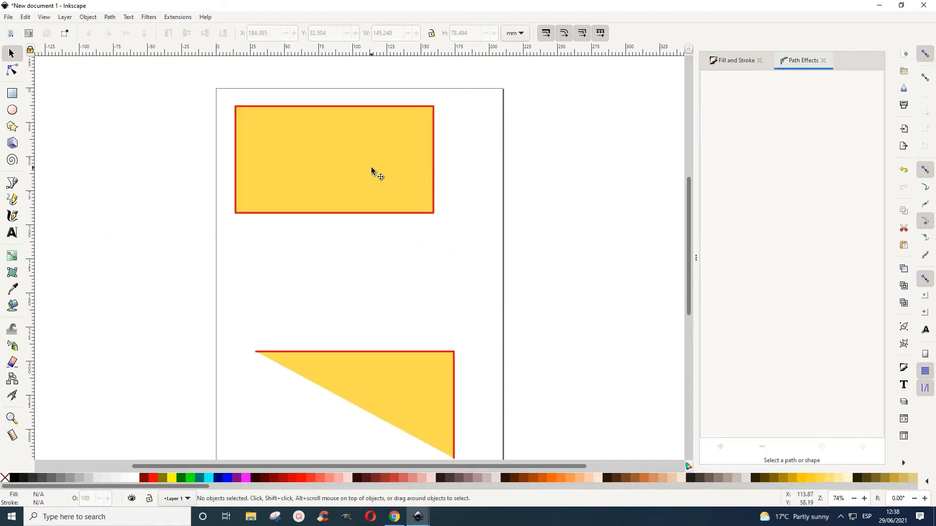
- Copy the upper-left, upper-right and lower-right corner nodes of the rectangle path
{"action": "left_click", "coordinate": [12, 71]}
{"action": "left_click", "coordinate": [287, 152]}
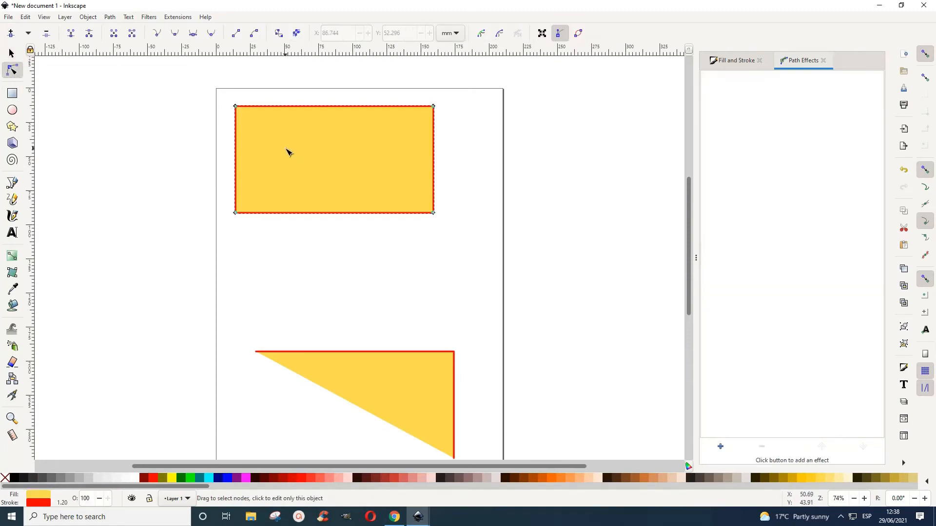
{"action": "left_click", "coordinate": [237, 107]}
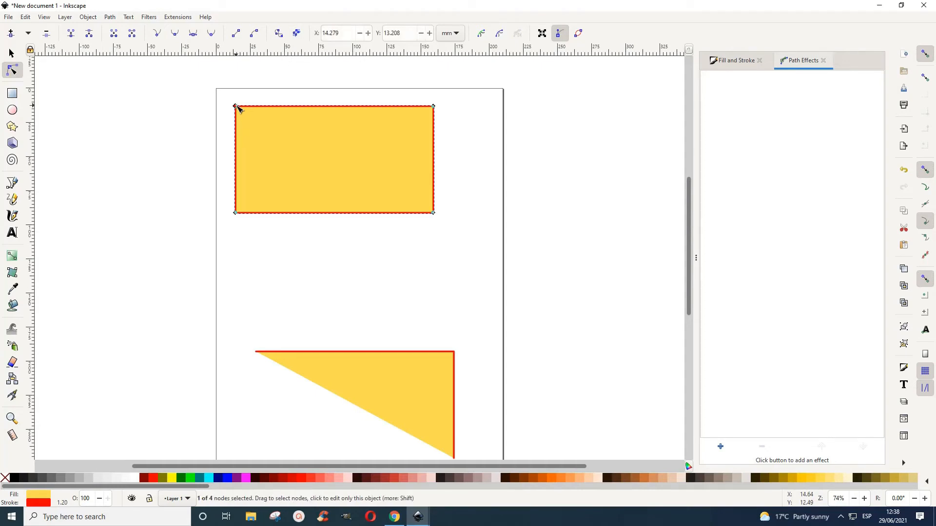
{"action": "left_click", "coordinate": [434, 107], "text": "shift"}
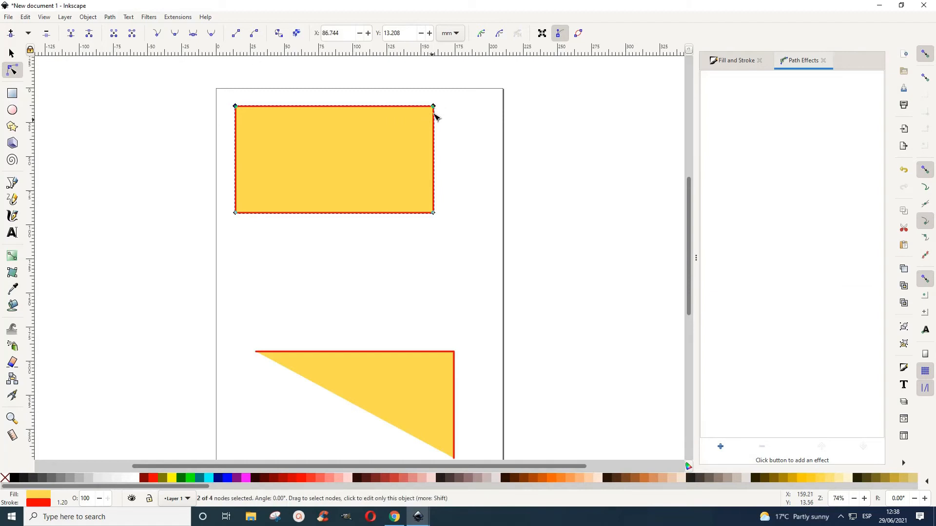
{"action": "left_click", "coordinate": [434, 214], "text": "shift"}
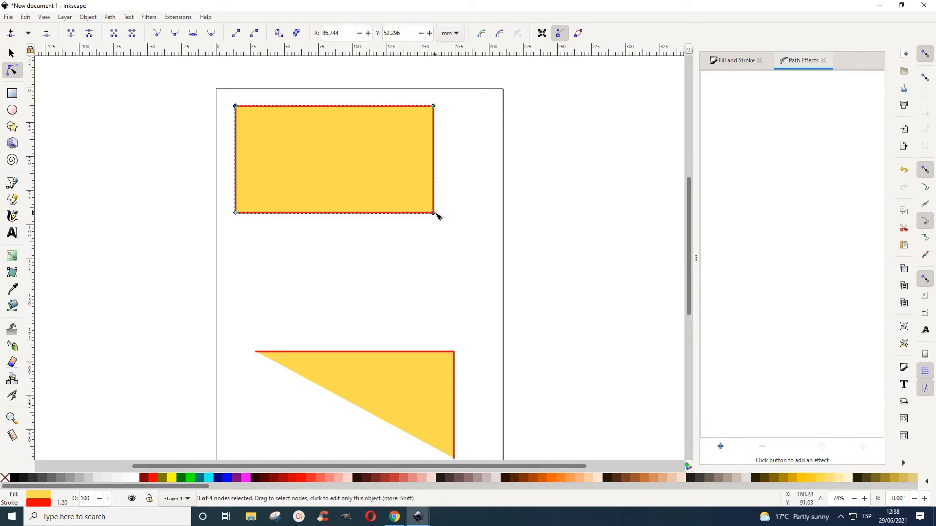
{"action": "left_click", "coordinate": [24, 18]}
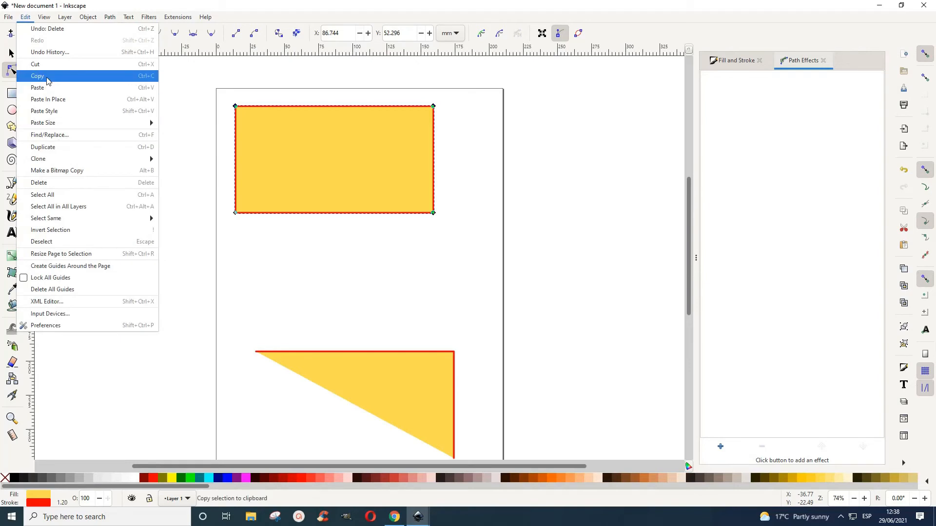
{"action": "left_click", "coordinate": [129, 78]}
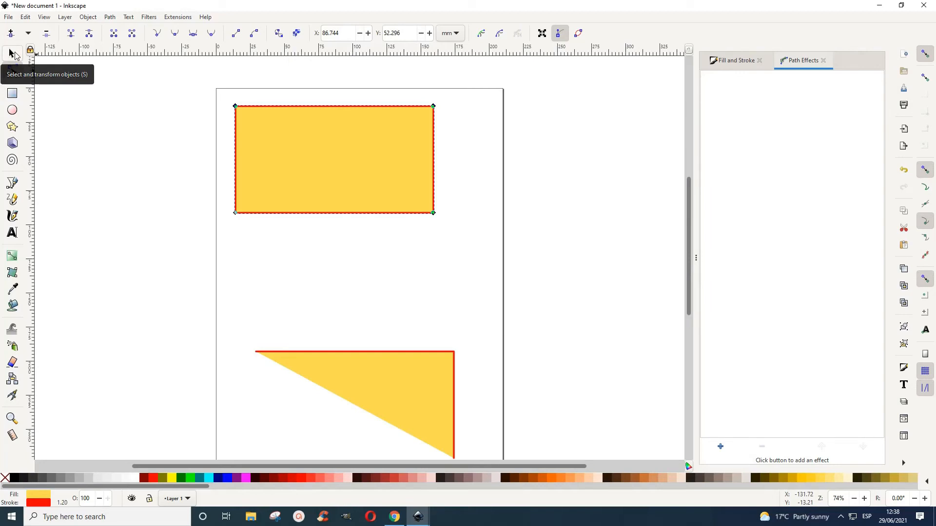
- Paste the copied nodes as a separate triangle and place it between the rectangle and the lower triangle, at about X 7.7 mm, Y 99.3 mm
{"action": "left_click", "coordinate": [12, 53]}
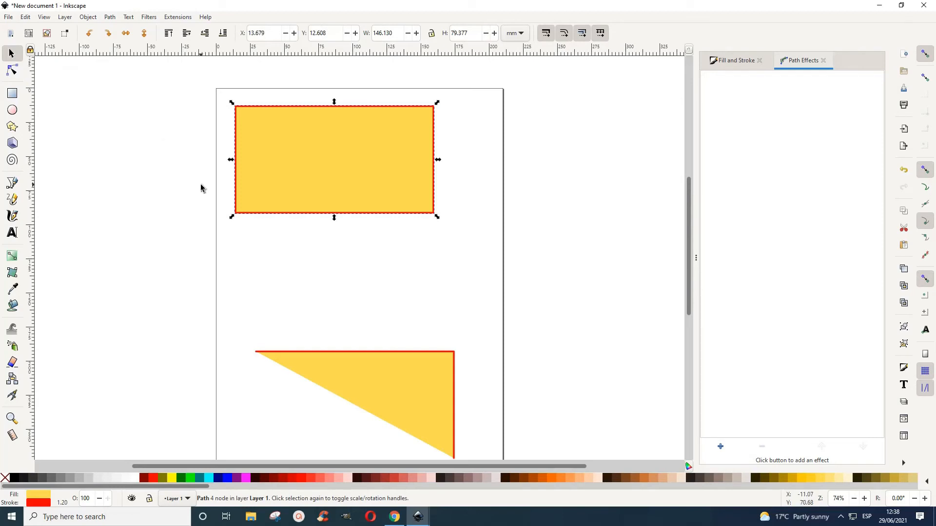
{"action": "left_click", "coordinate": [25, 17]}
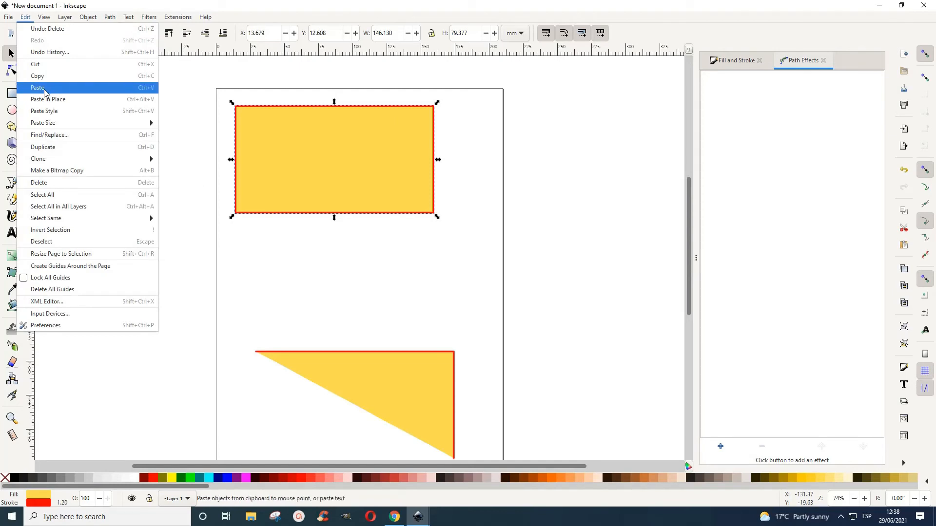
{"action": "left_click", "coordinate": [44, 91]}
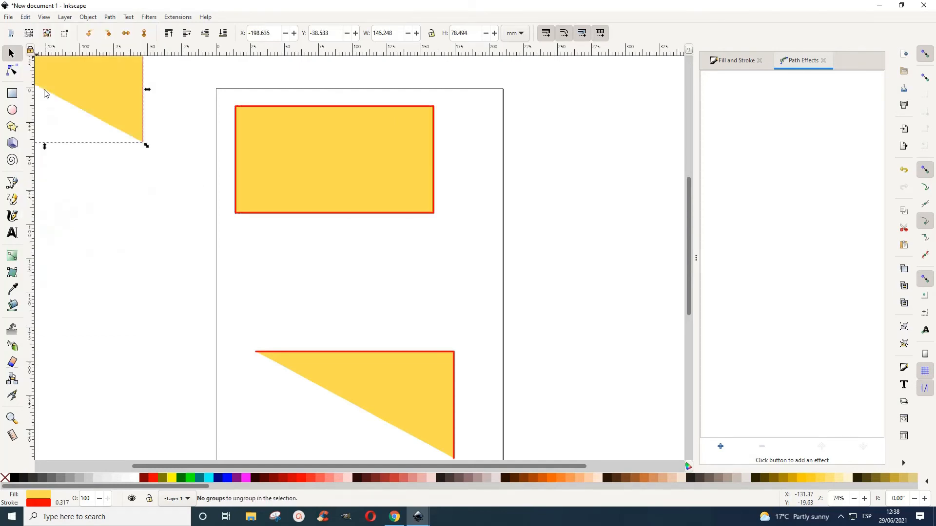
{"action": "left_click_drag", "start_coordinate": [122, 113], "coordinate": [622, 209]}
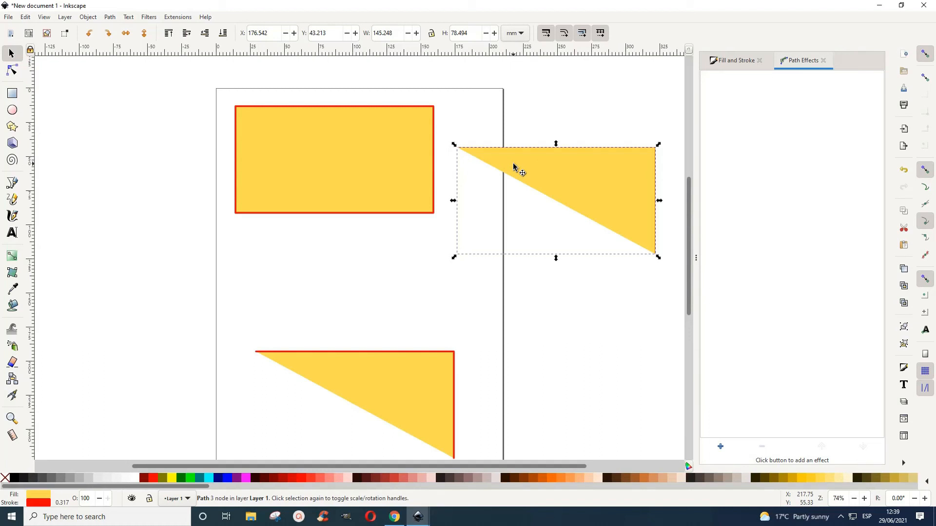
{"action": "left_click_drag", "start_coordinate": [513, 166], "coordinate": [283, 243]}
{"action": "left_click", "coordinate": [531, 254]}
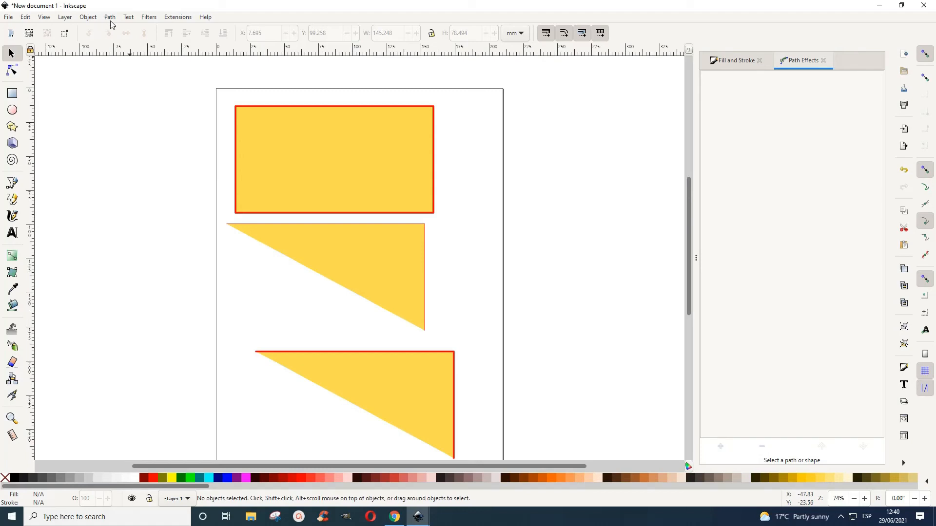
- Apply the Slice live path effect to the rectangle
{"action": "left_click", "coordinate": [283, 146]}
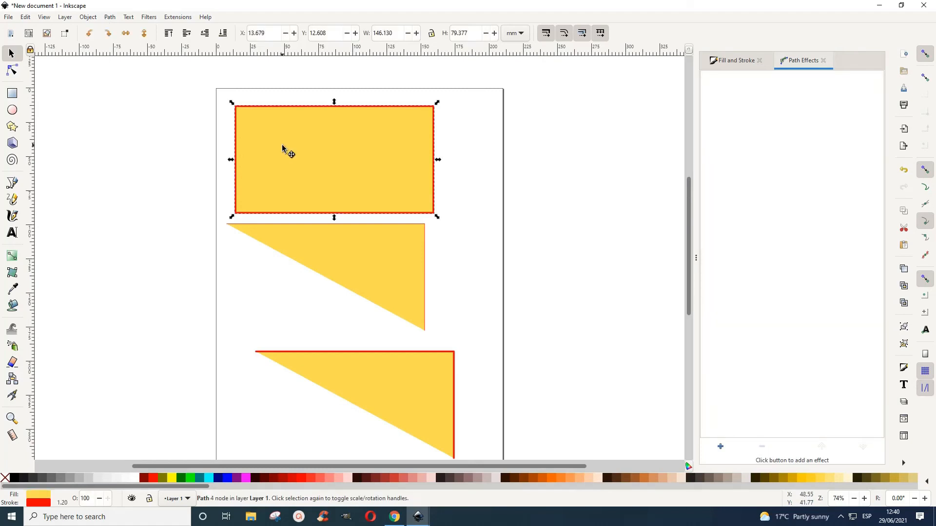
{"action": "left_click", "coordinate": [109, 18]}
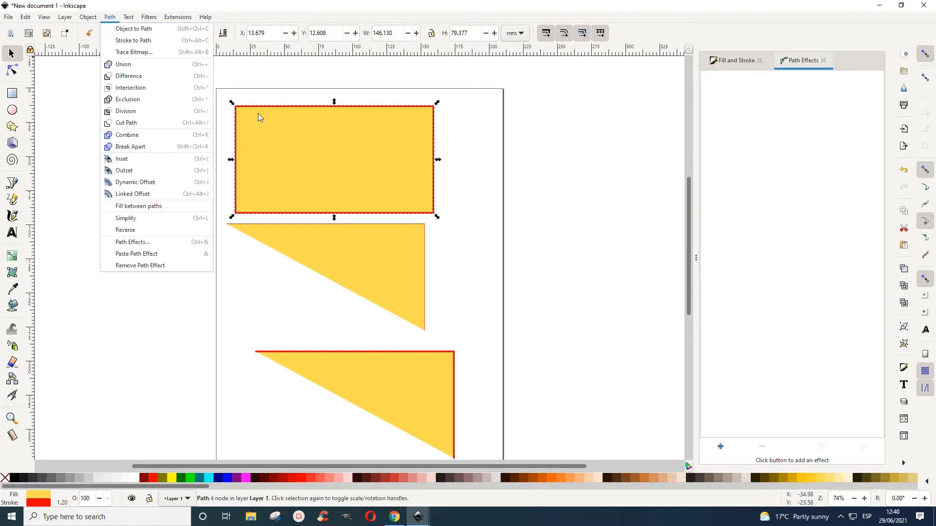
{"action": "left_click", "coordinate": [96, 18]}
{"action": "left_click", "coordinate": [110, 17]}
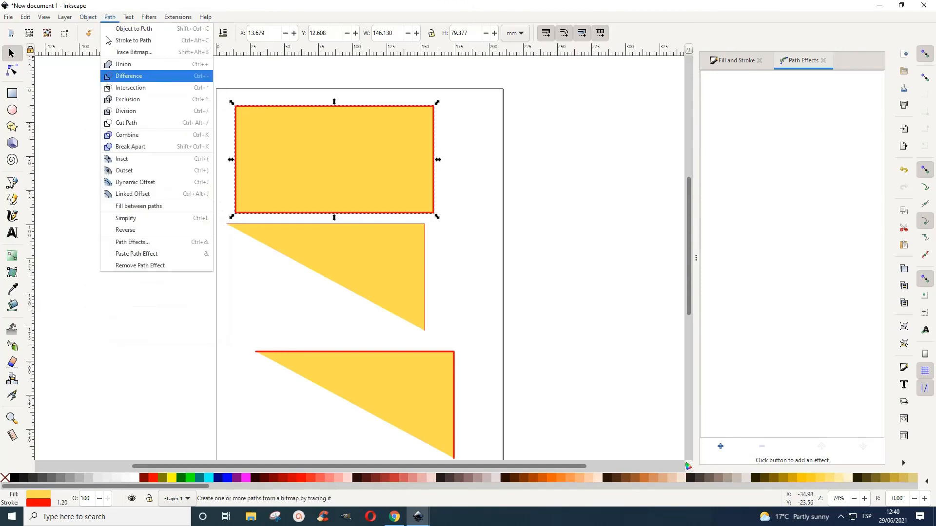
{"action": "left_click", "coordinate": [147, 248]}
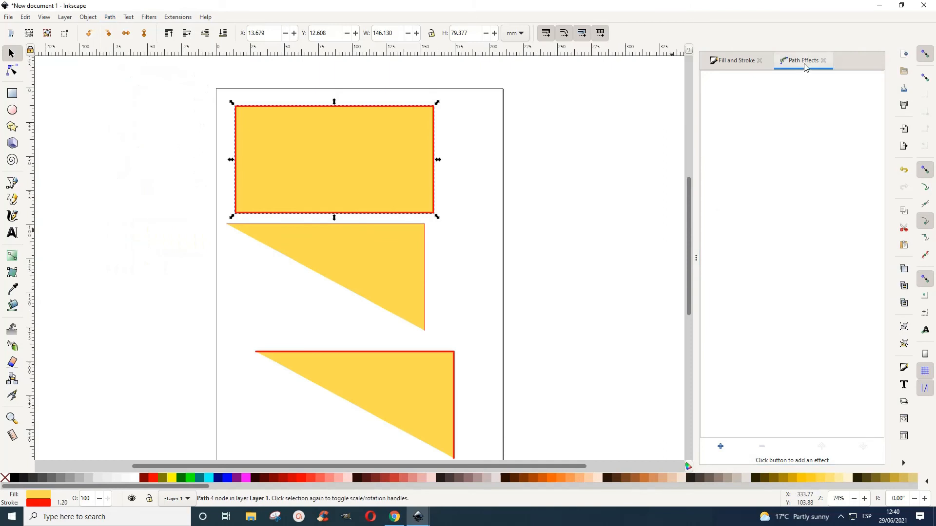
{"action": "left_click", "coordinate": [720, 447]}
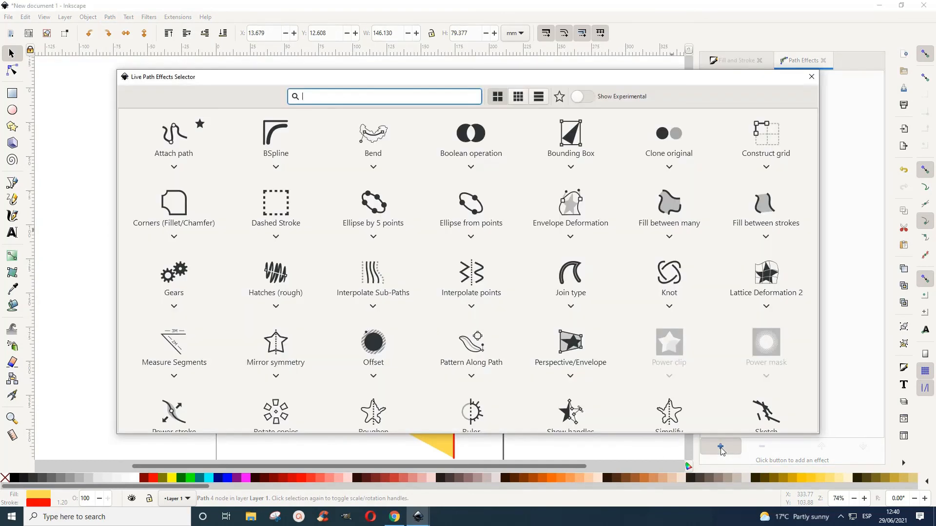
{"action": "scroll", "coordinate": [497, 349], "scroll_direction": "down", "scroll_amount": 1}
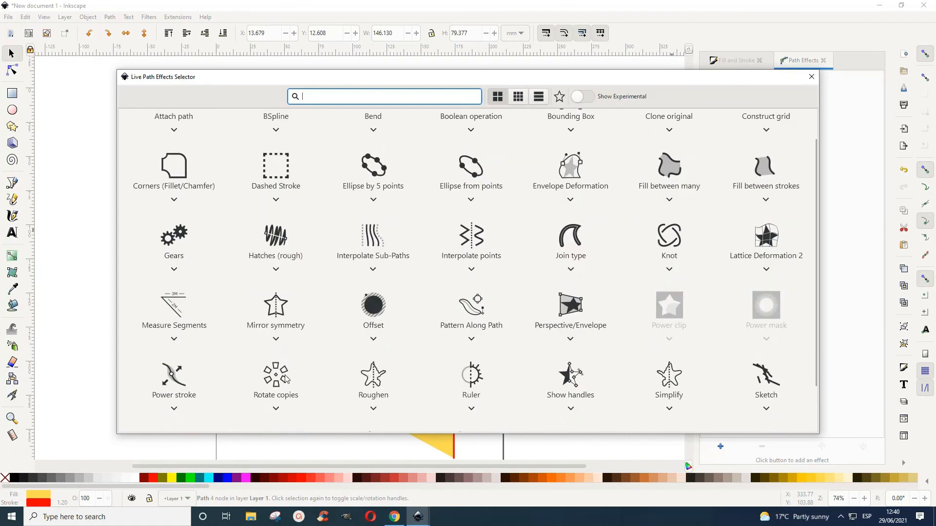
{"action": "scroll", "coordinate": [354, 374], "scroll_direction": "down", "scroll_amount": 2}
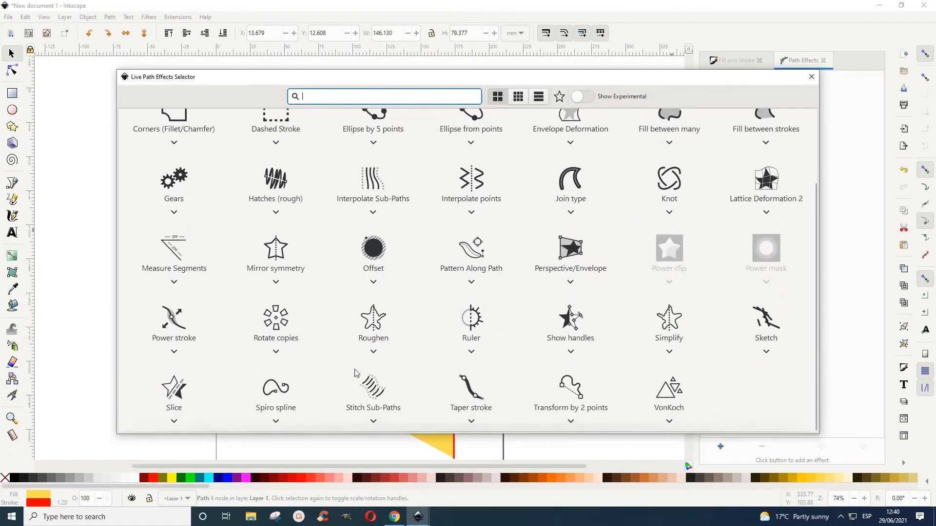
{"action": "left_click", "coordinate": [174, 388]}
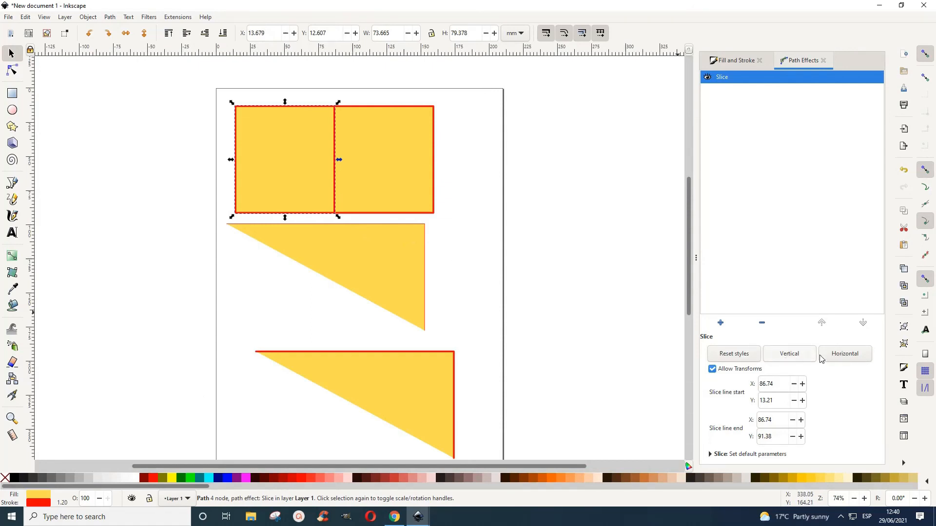
- Set the slice to horizontal, and tilt its line diagonally to start at about X 147.57, Y 83.82 and end at about X 25.92, Y 20.77
{"action": "left_click", "coordinate": [852, 358]}
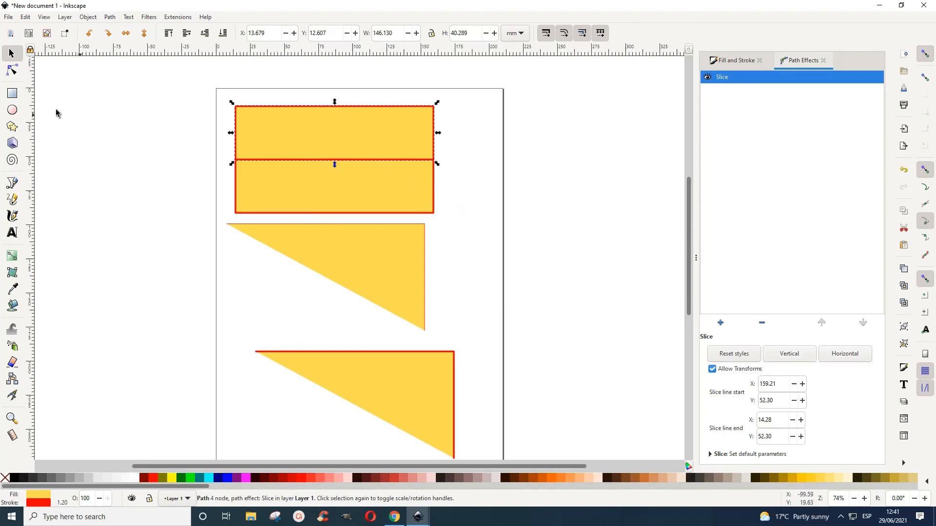
{"action": "left_click", "coordinate": [18, 74]}
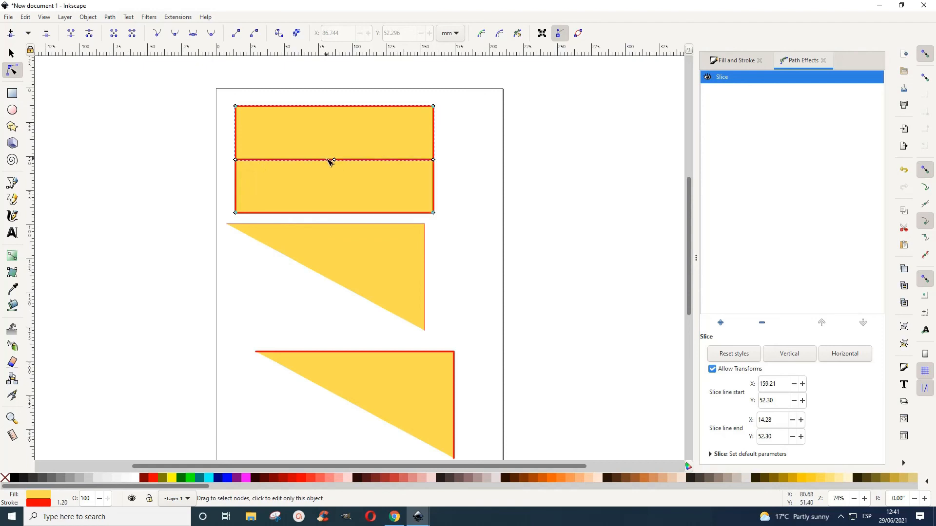
{"action": "left_click_drag", "start_coordinate": [434, 161], "coordinate": [418, 202]}
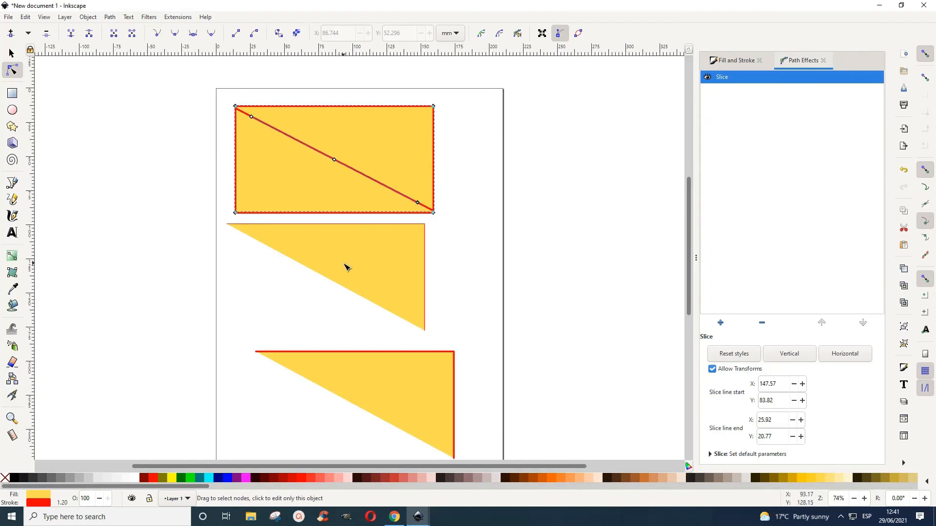
- Move the upper-right sliced piece to about X 32 mm, Y 0.5 mm and the lower-left piece to about X 11.5 mm, Y 14 mm
{"action": "left_click", "coordinate": [14, 55]}
{"action": "left_click_drag", "start_coordinate": [396, 153], "coordinate": [420, 134]}
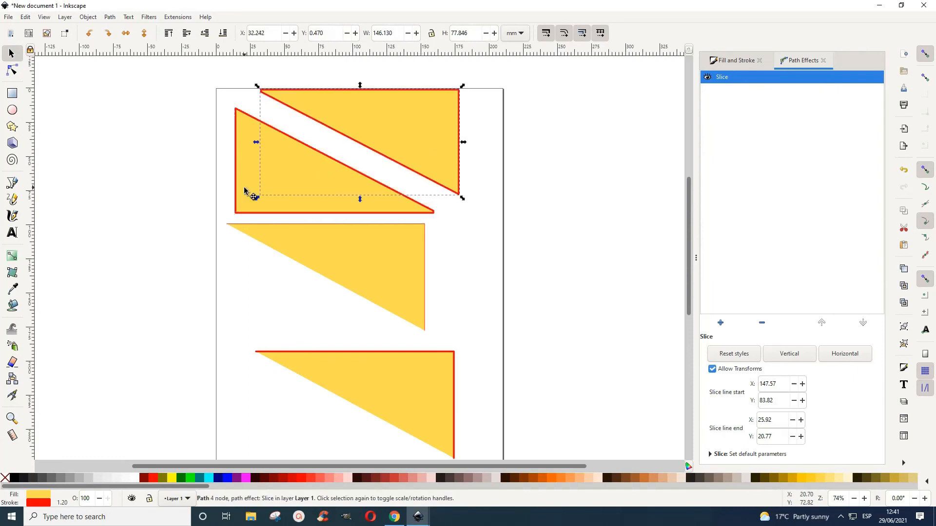
{"action": "left_click_drag", "start_coordinate": [247, 192], "coordinate": [238, 186]}
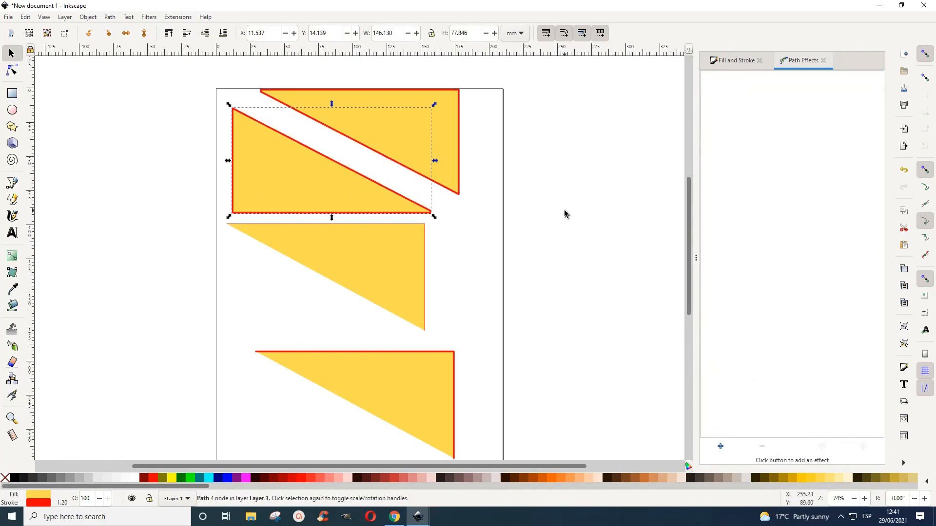